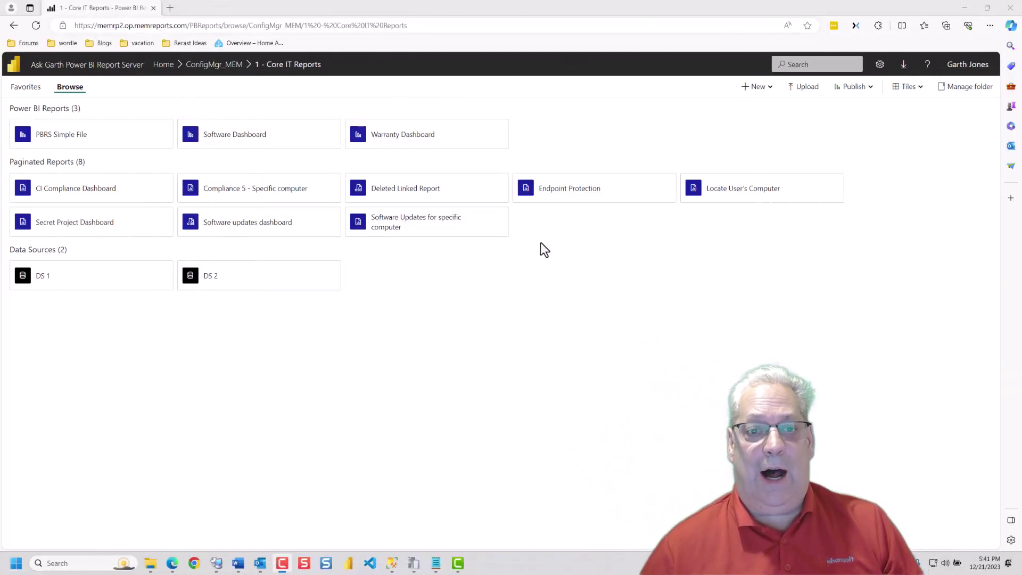
- Run the Deleted Linked Report for device CERT.OP, then return to 1 - Core IT Reports
click(401, 195)
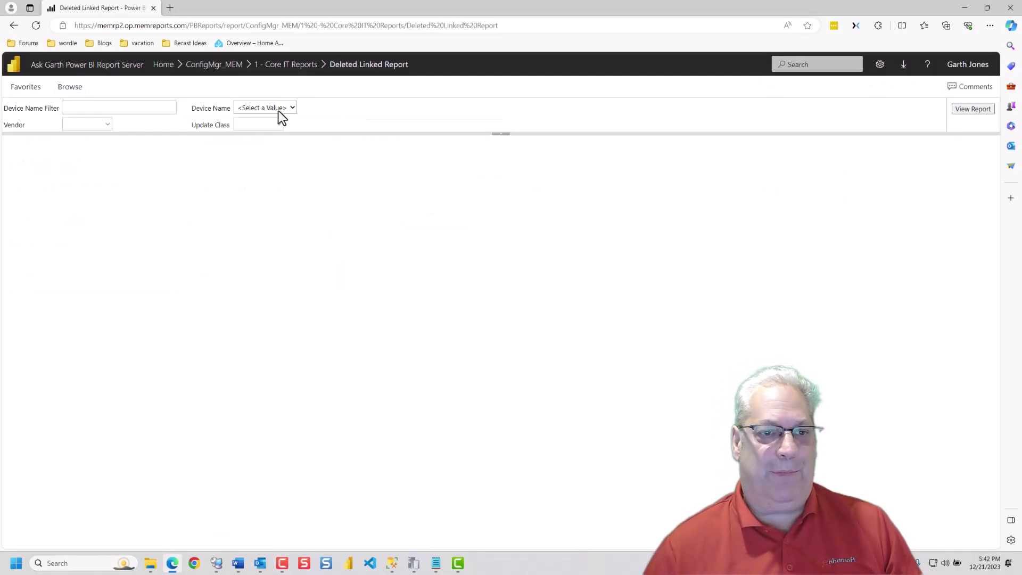
click(279, 110)
click(275, 134)
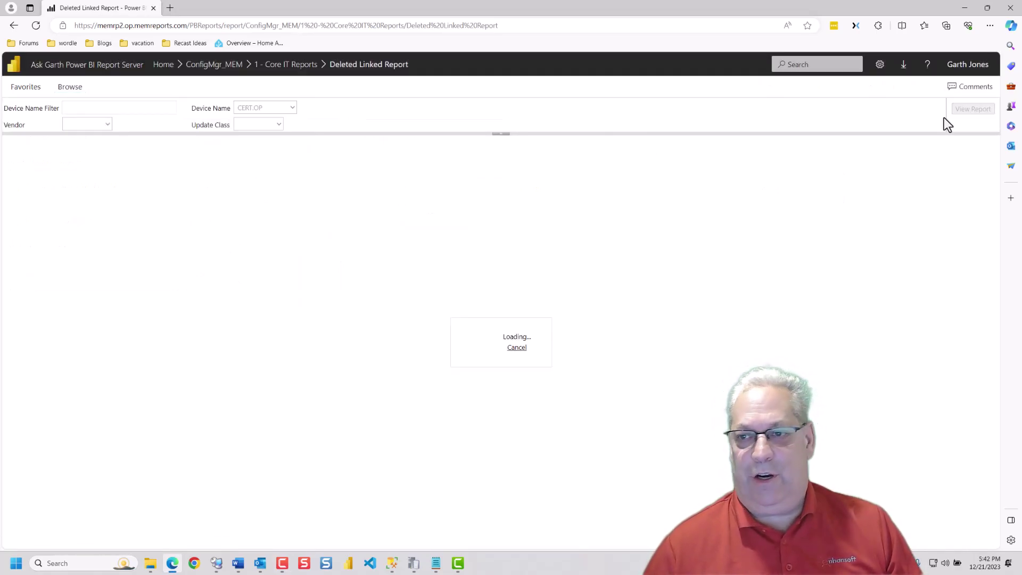
click(973, 109)
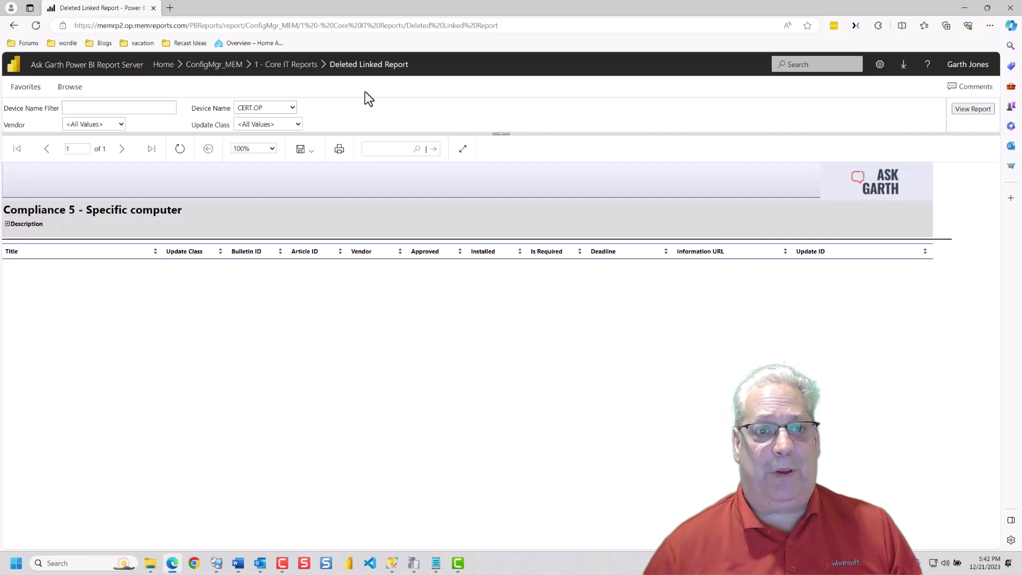
click(309, 66)
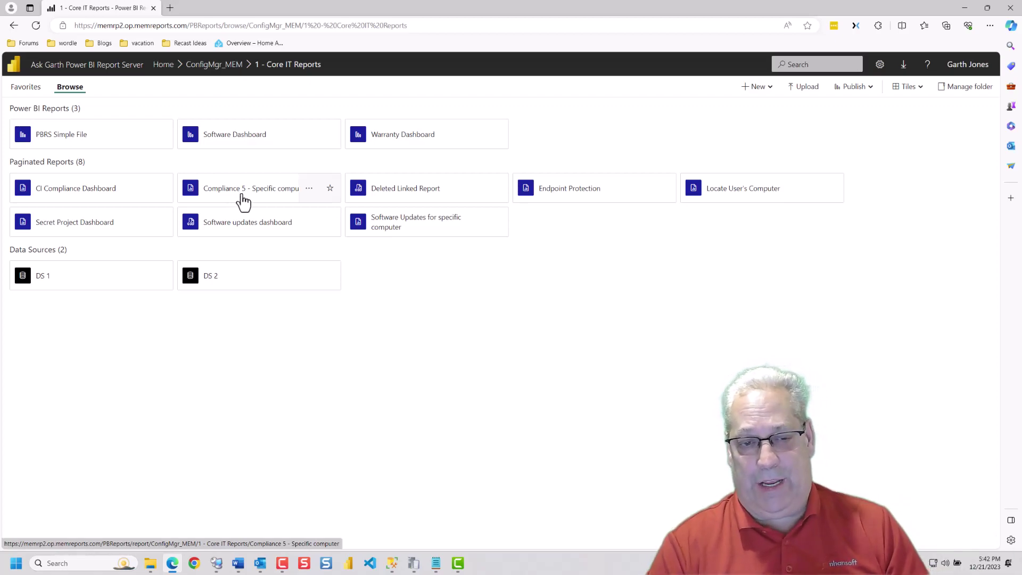
- Delete the Compliance 5 - Specific computer report
click(310, 190)
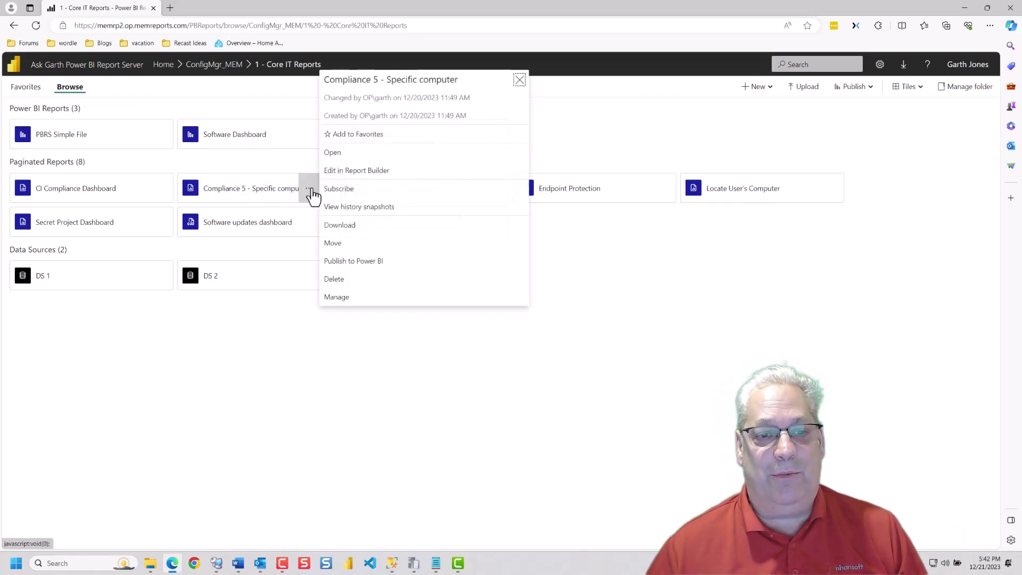
click(353, 281)
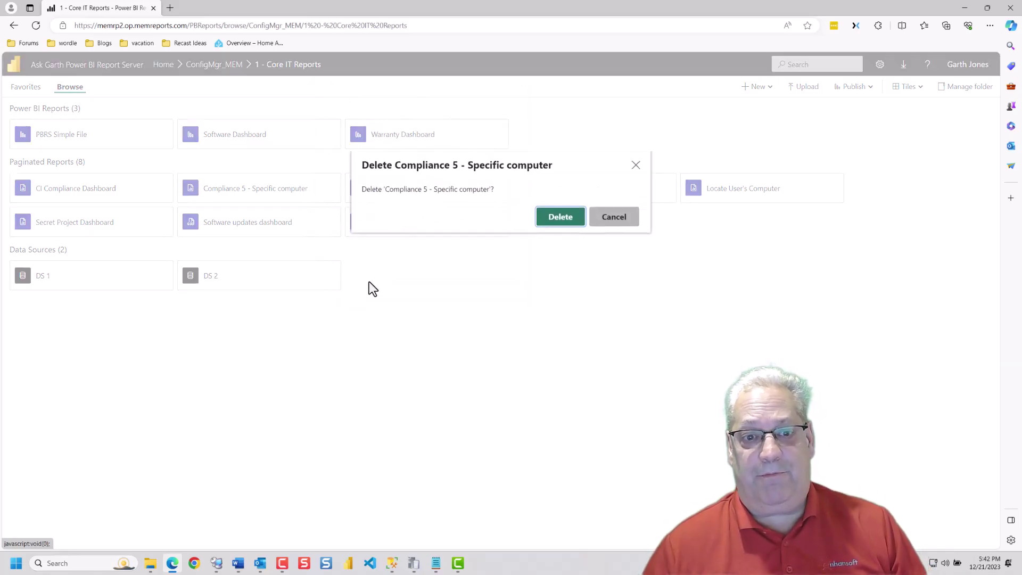
click(560, 217)
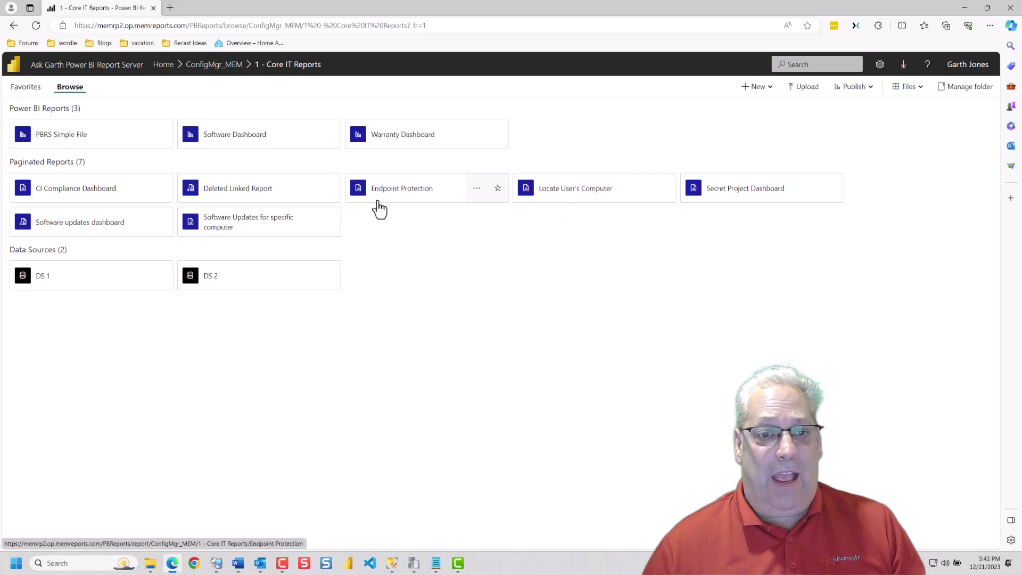
click(259, 200)
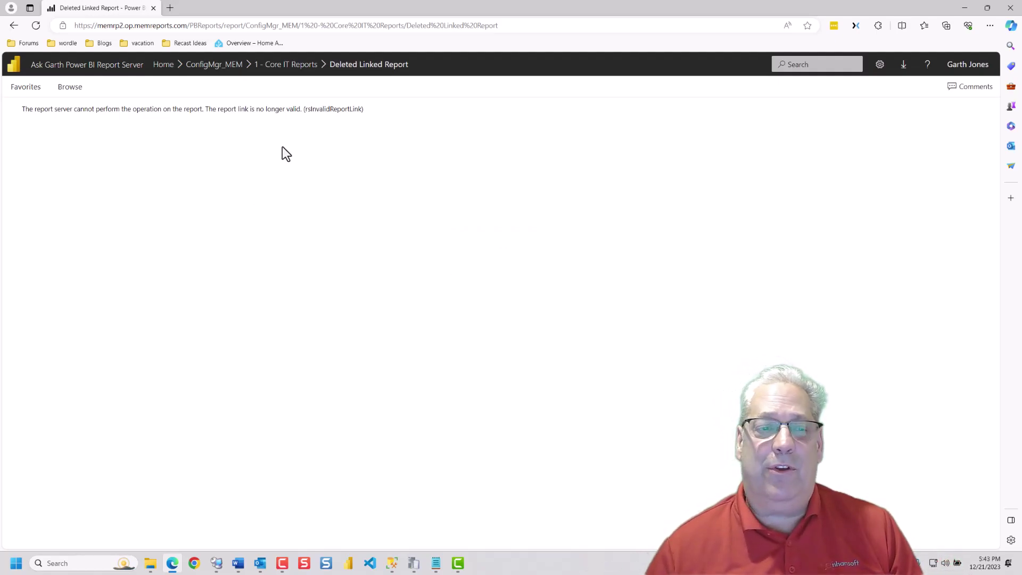
click(285, 74)
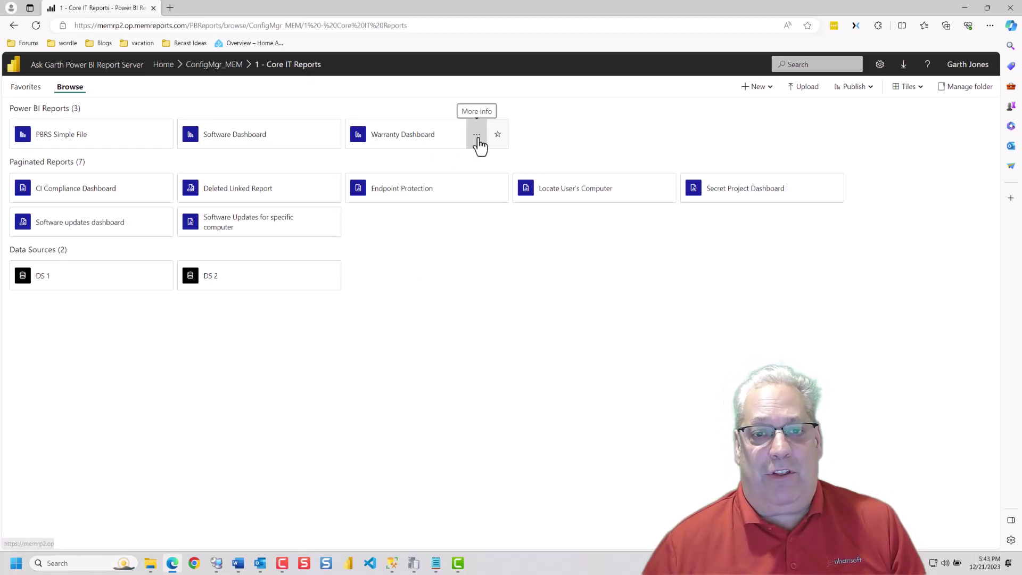
- Delete the Warranty Dashboard and Deleted Linked Report reports
click(478, 139)
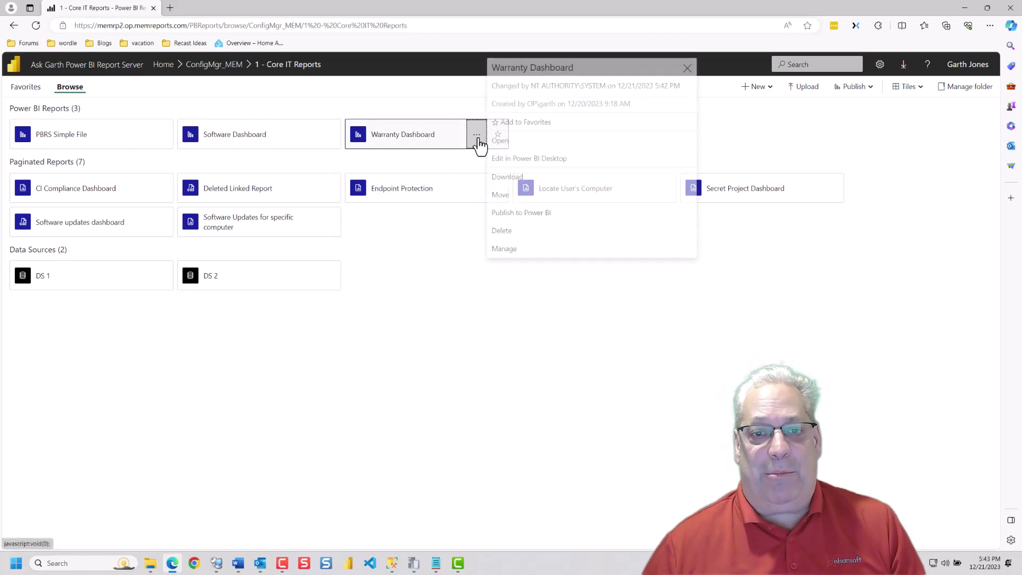
click(509, 231)
click(562, 210)
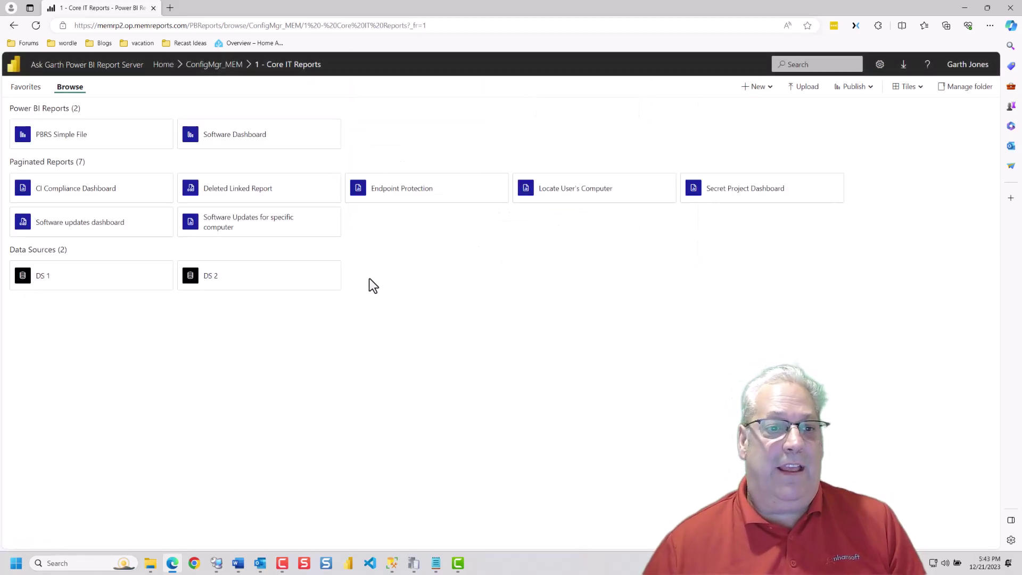
click(311, 194)
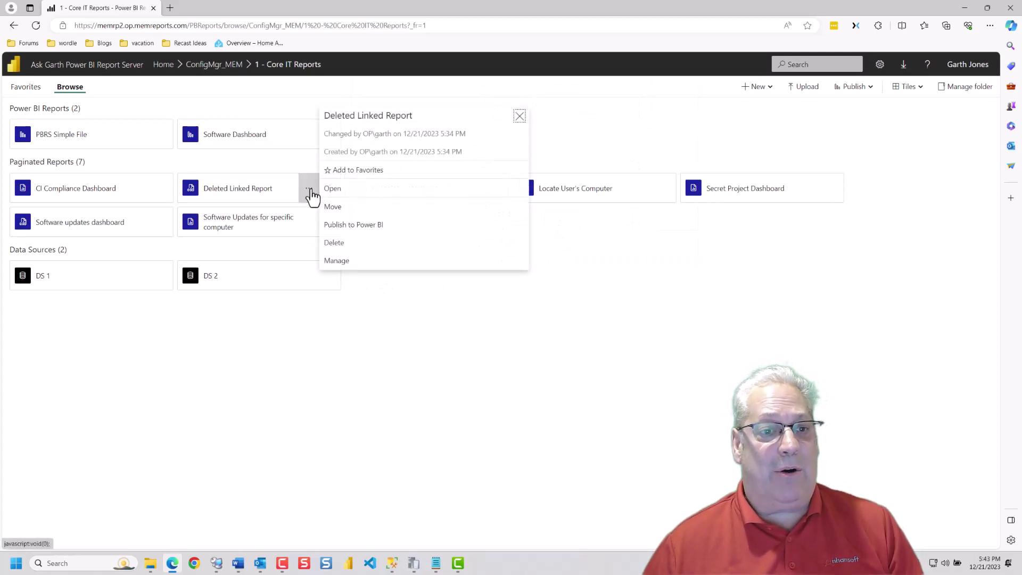
click(339, 245)
click(562, 218)
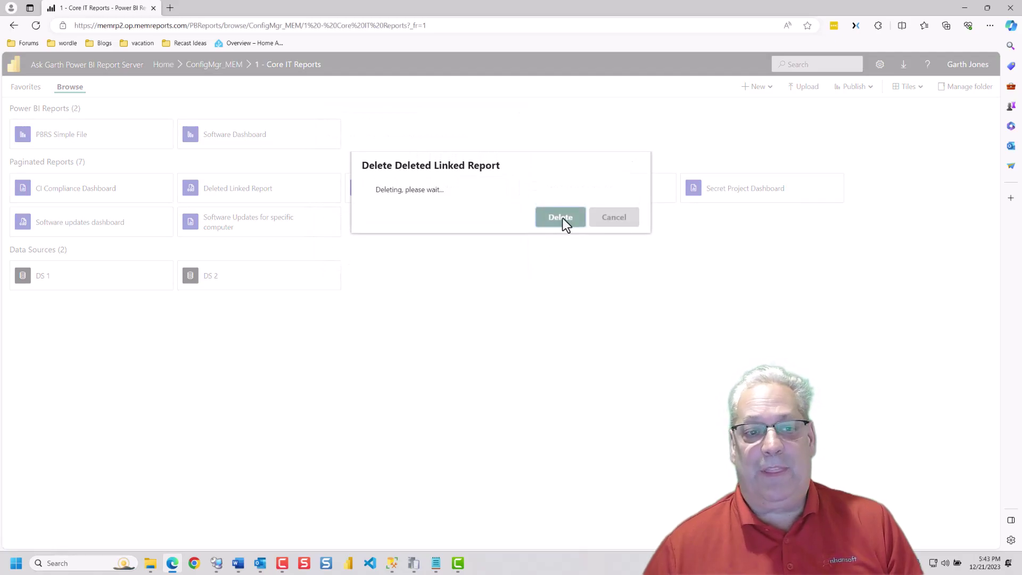
- Delete the DS 2 data source, leaving DS 1 as the only data source
click(309, 281)
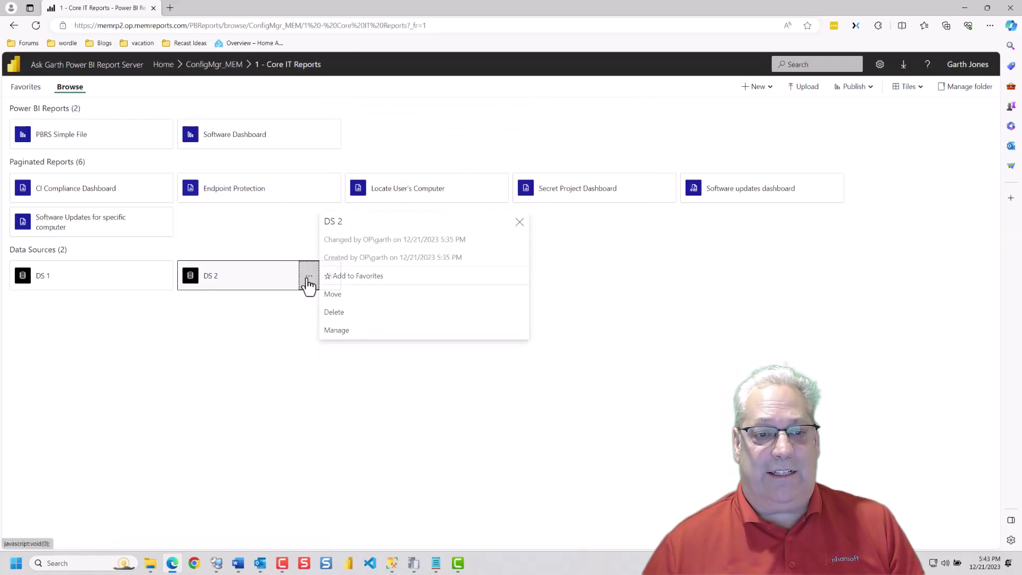
click(336, 314)
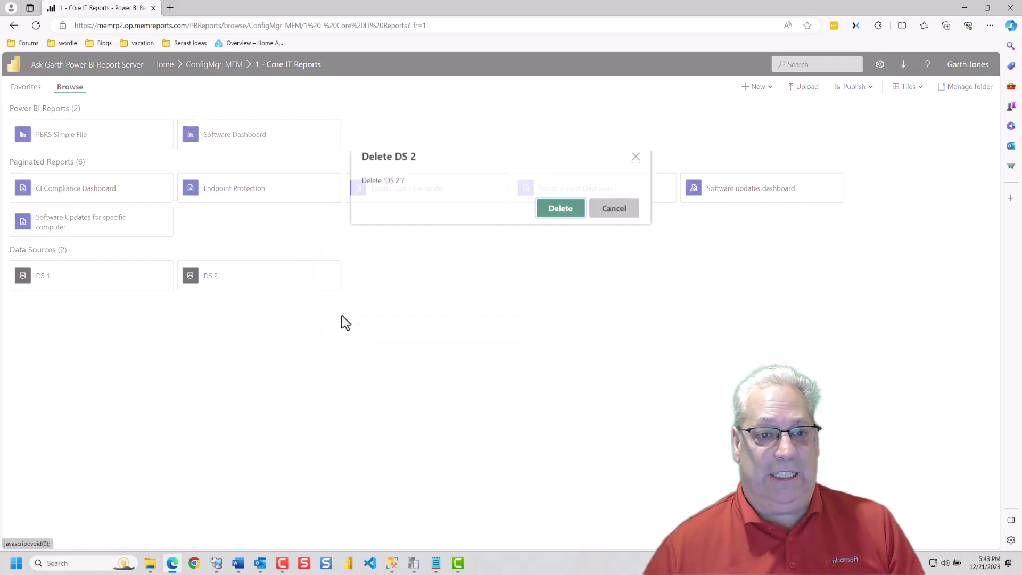
click(560, 219)
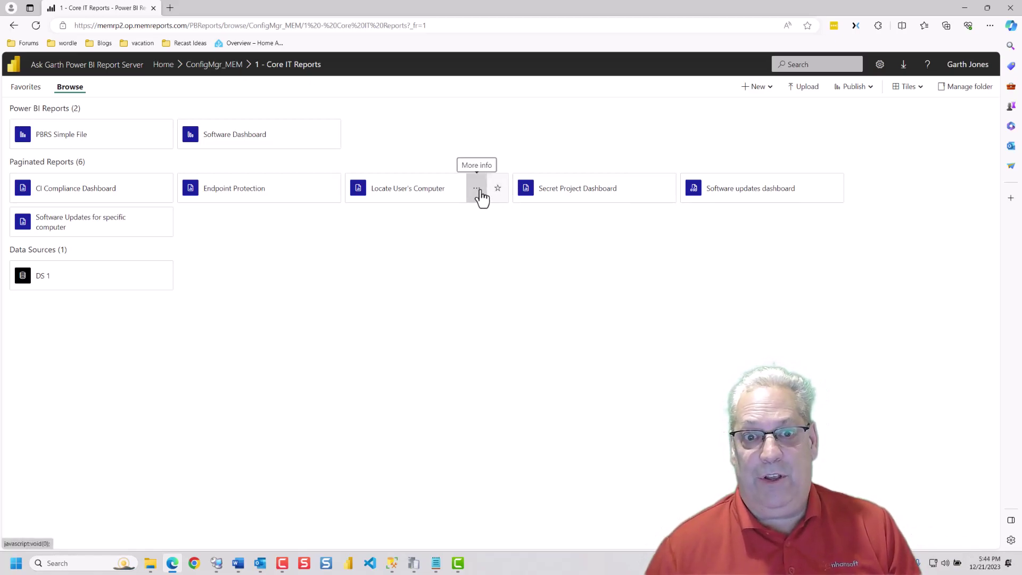
- Check the details of Locate User's Computer, then go up to the ConfigMgr_MEM folder
click(477, 189)
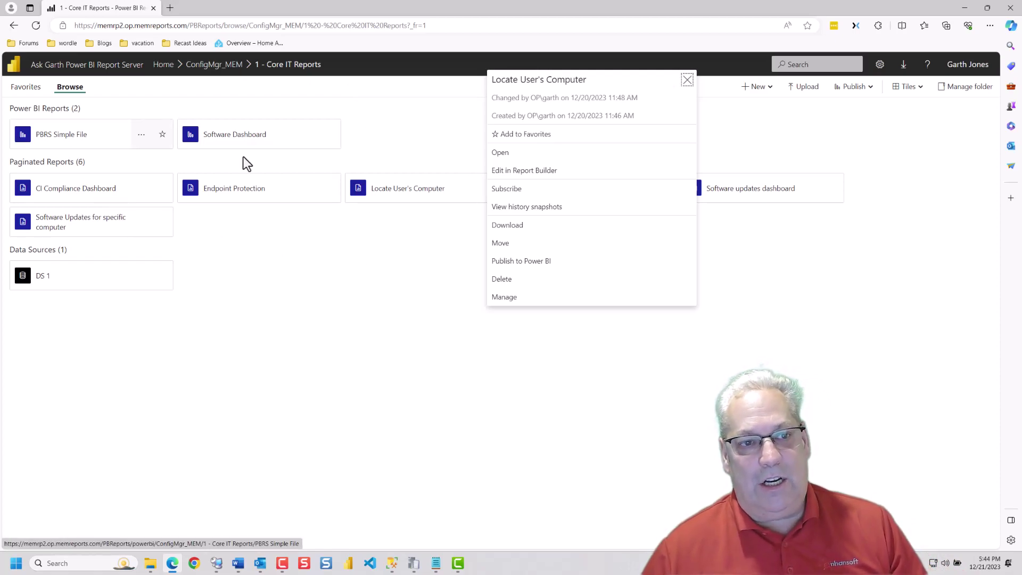
mouse_move(294, 150)
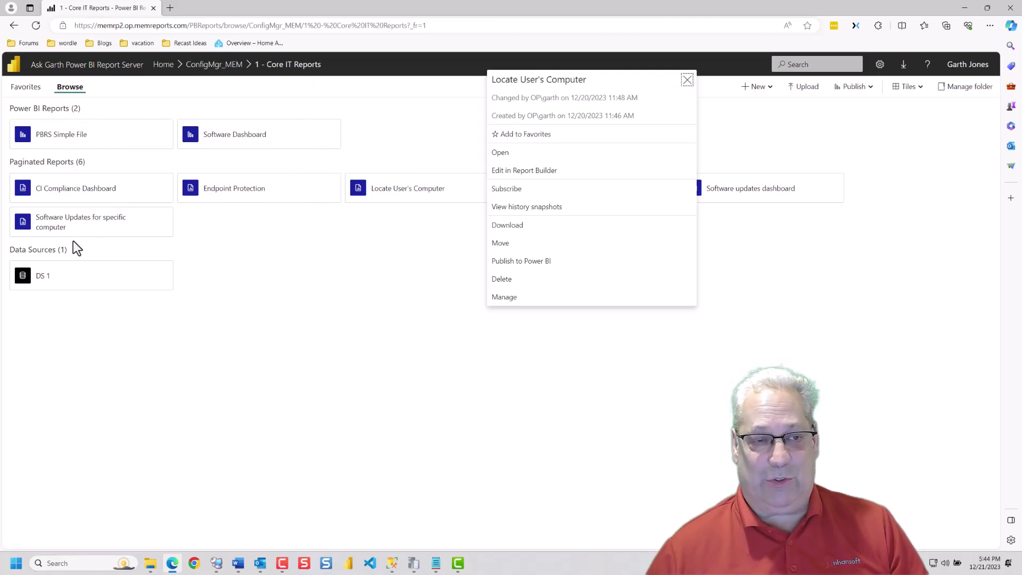
click(222, 65)
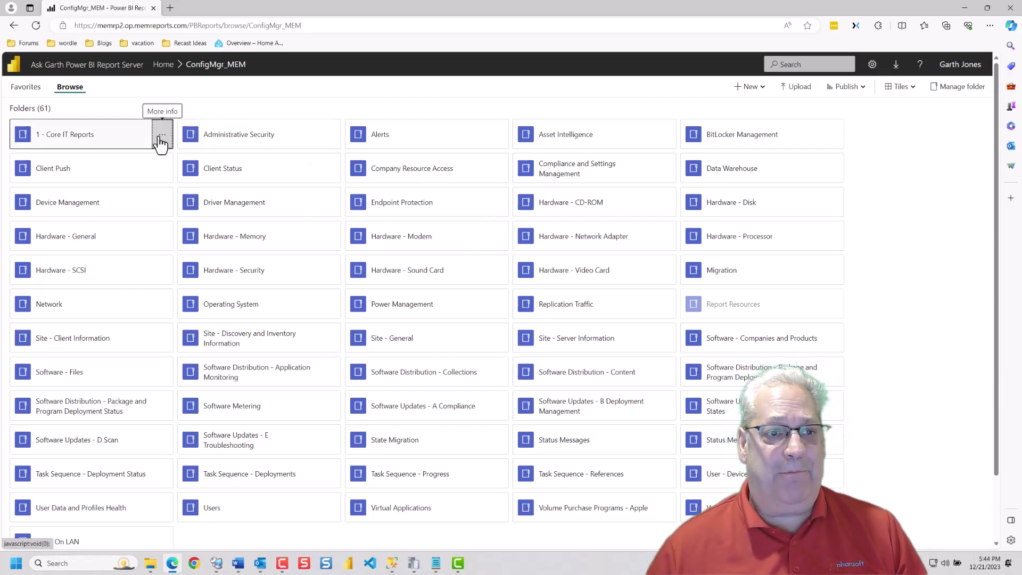
- Delete the 1 - Core IT Reports folder, leaving 60 folders in ConfigMgr_MEM
click(160, 137)
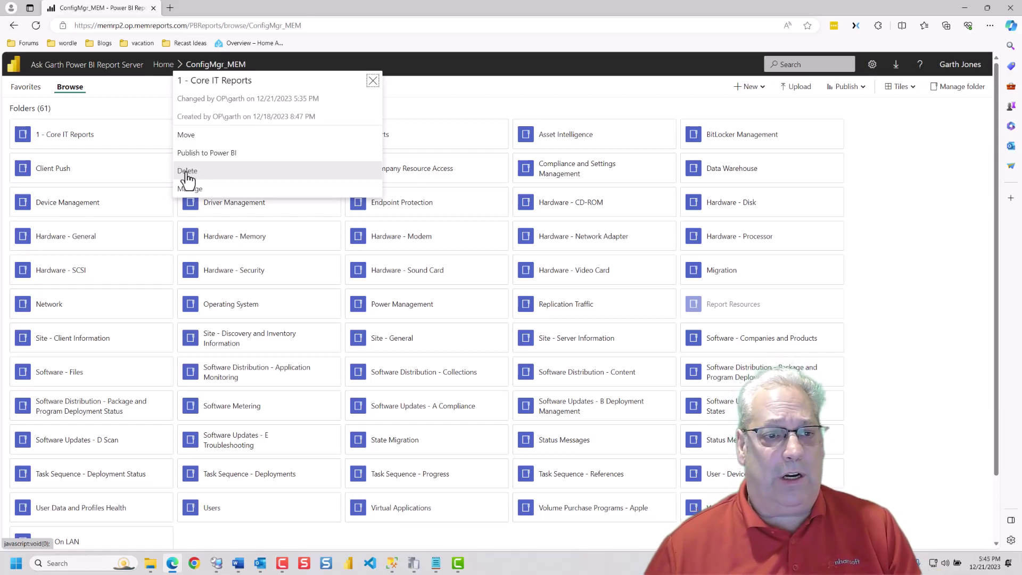
click(190, 173)
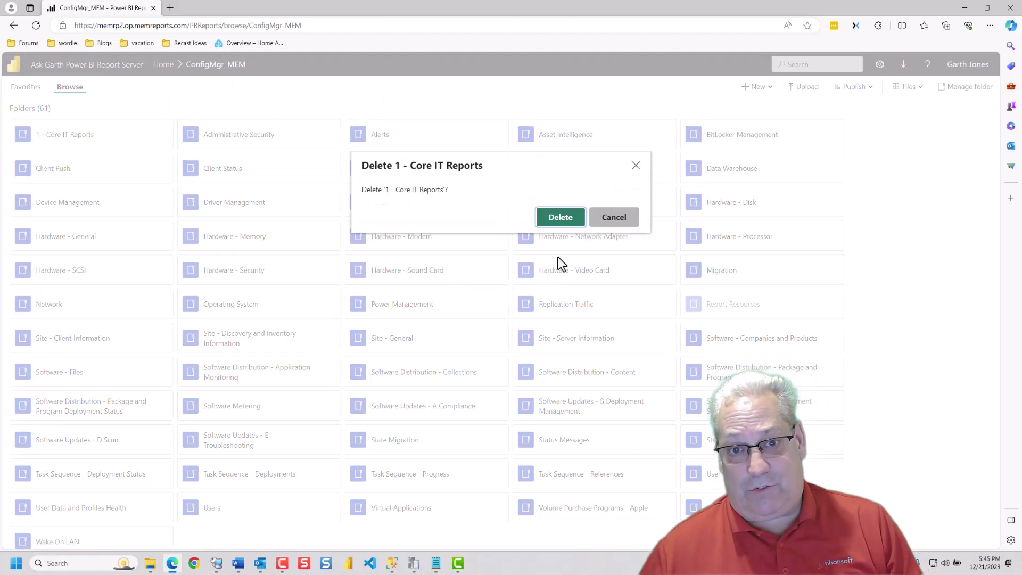
click(558, 217)
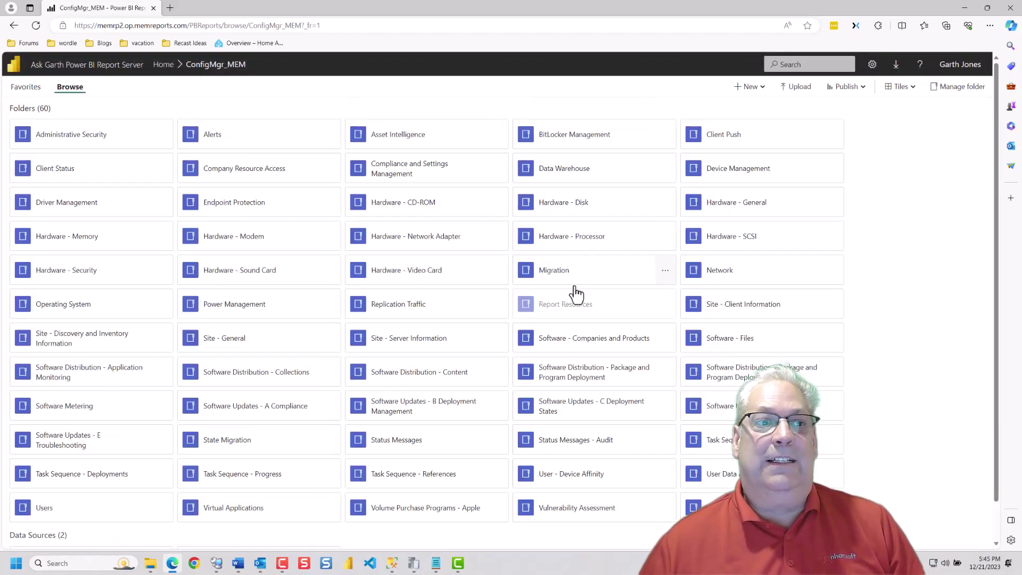
scroll(509, 339, down, 2)
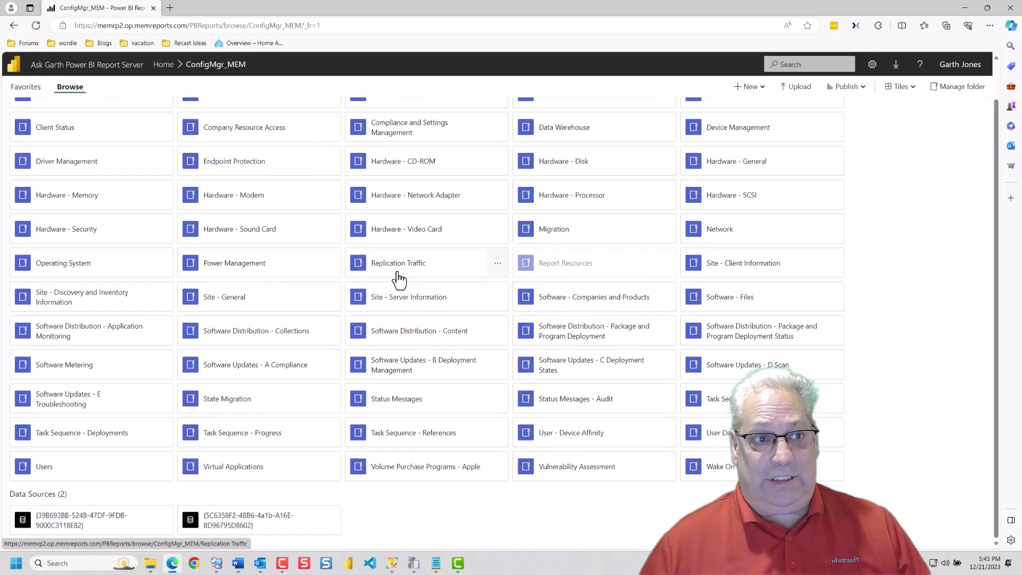
scroll(391, 280, up, 1)
click(36, 26)
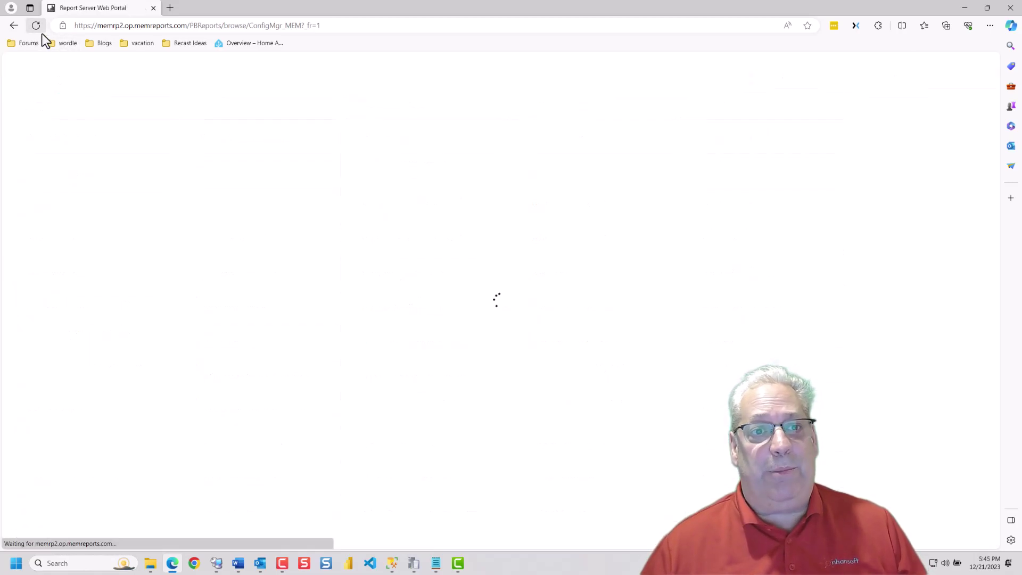
scroll(330, 255, down, 1)
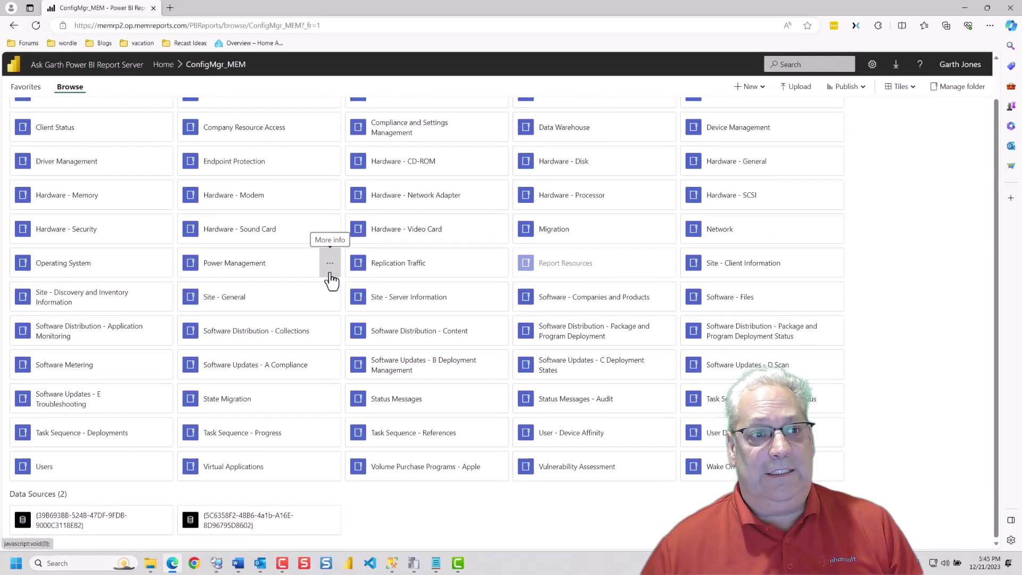
mouse_move(452, 566)
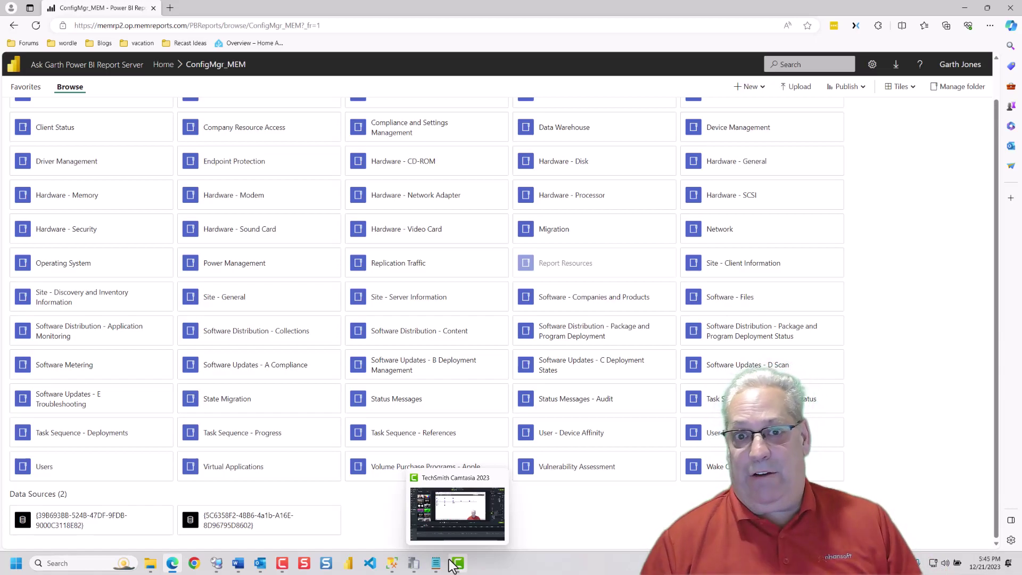
mouse_move(329, 237)
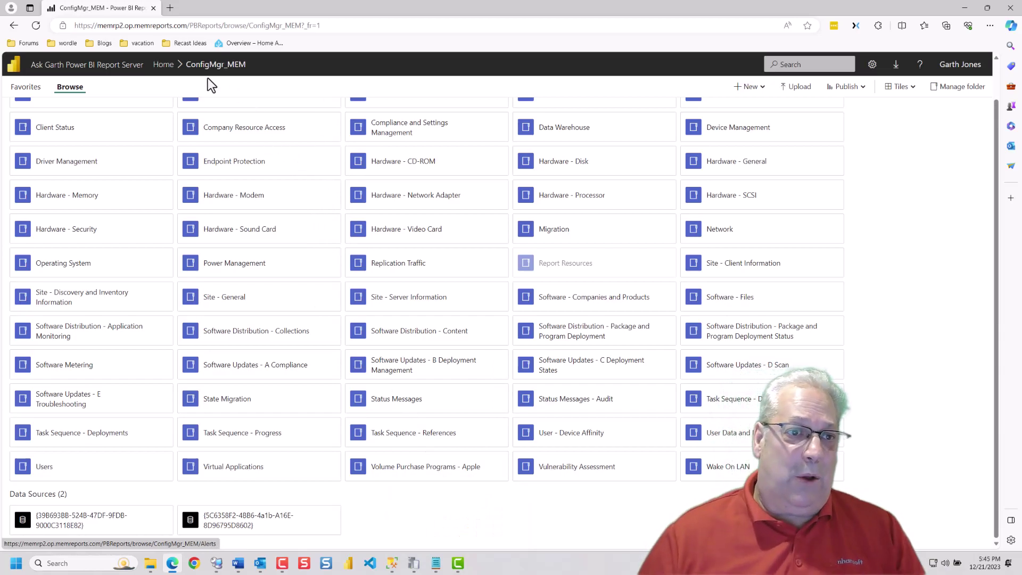
- From the Home page, look inside ConfigMgr_MEM.OLD.0 and come back
click(164, 64)
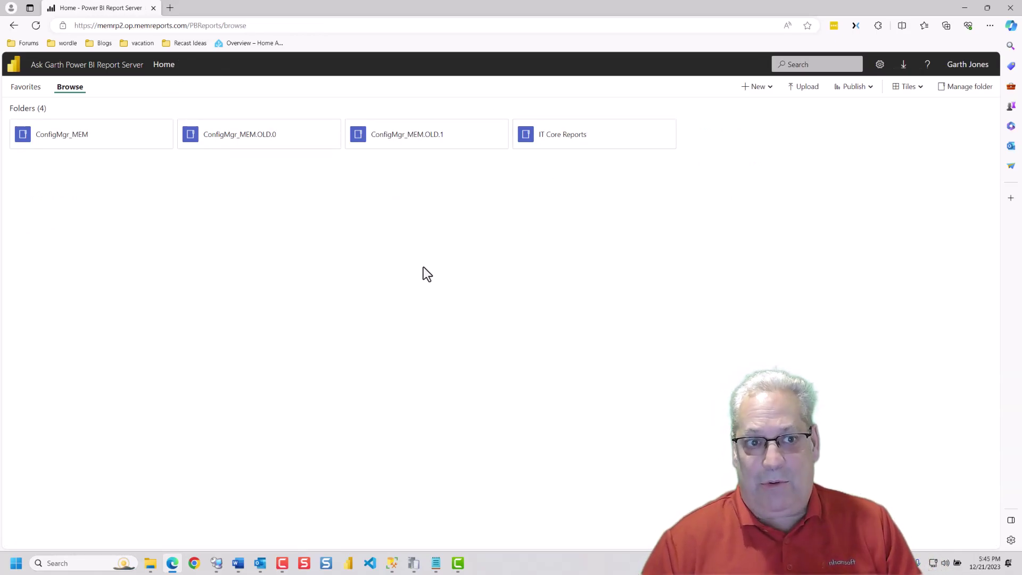
click(273, 143)
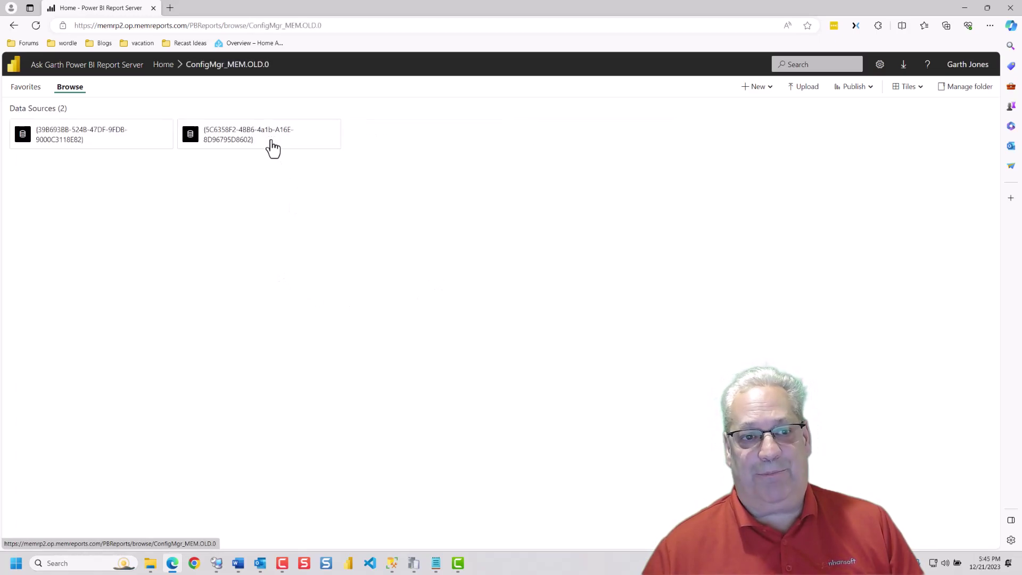
click(14, 25)
- Delete the ConfigMgr_MEM.OLD.0 folder and open ConfigMgr_MEM.OLD.1 to review its contents
click(330, 138)
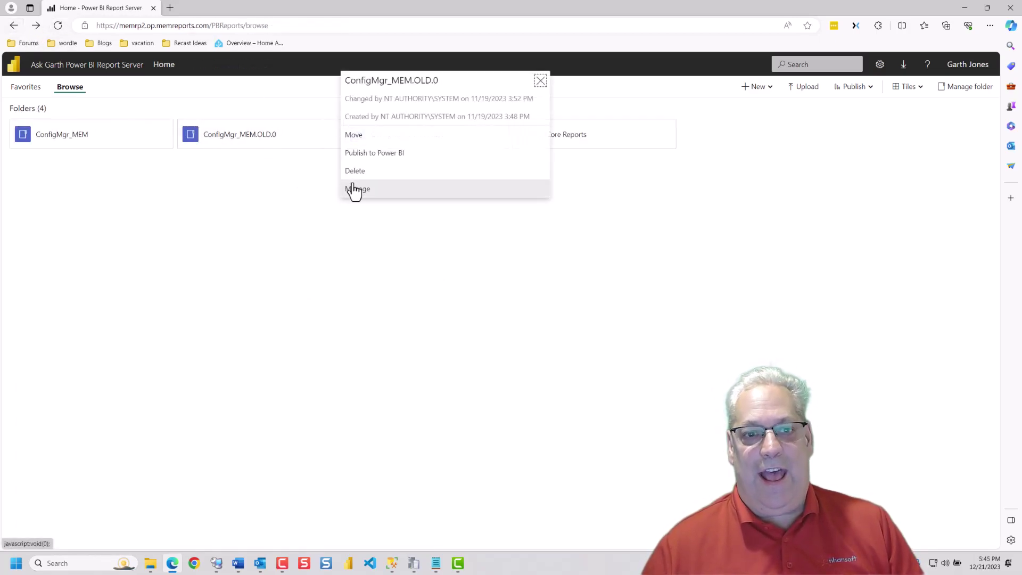
click(358, 176)
click(572, 223)
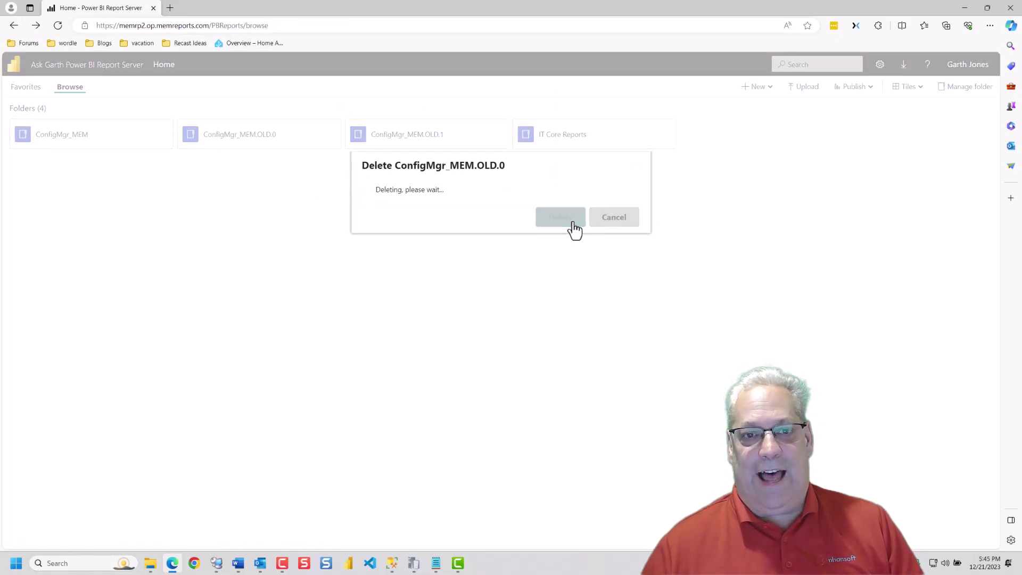
click(240, 136)
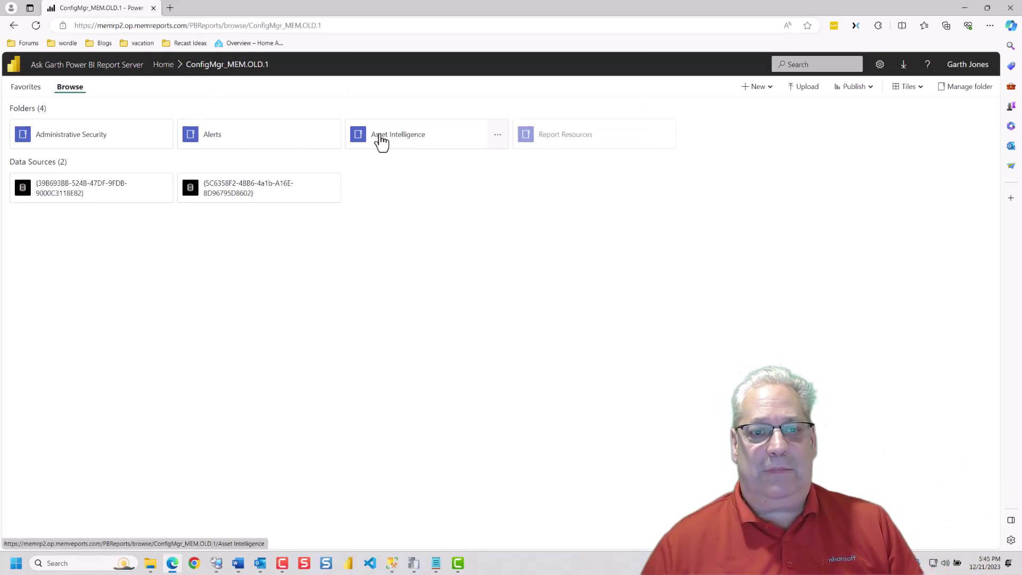
- Check the Administrative Security folder, then delete ConfigMgr_MEM.OLD.1 from the Home page
click(94, 141)
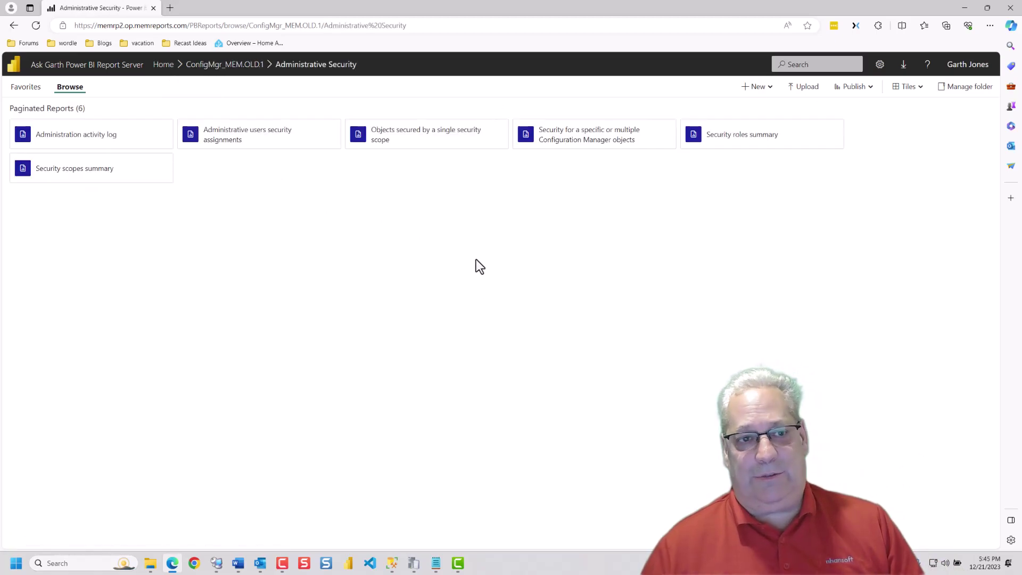
click(164, 65)
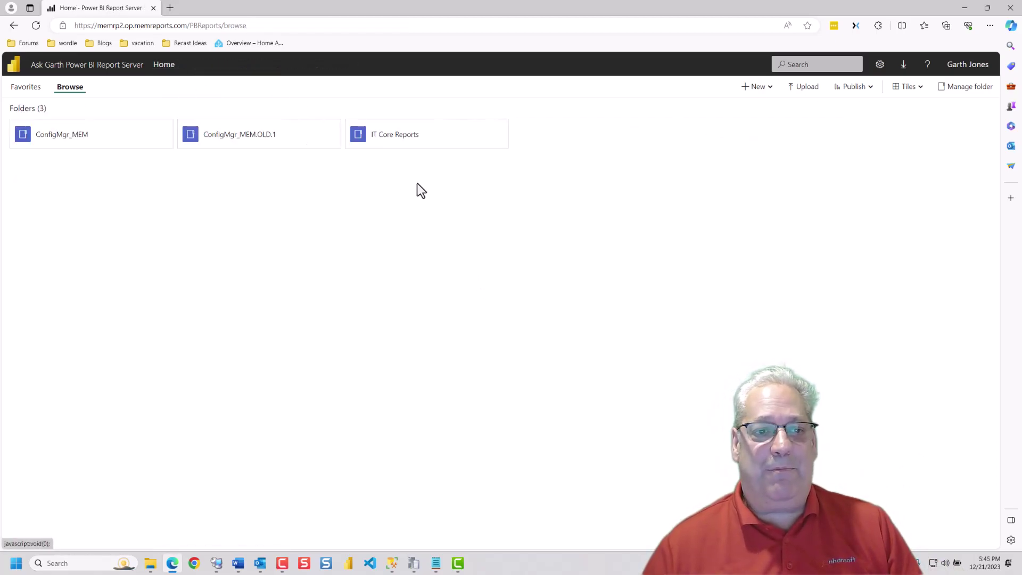
click(326, 137)
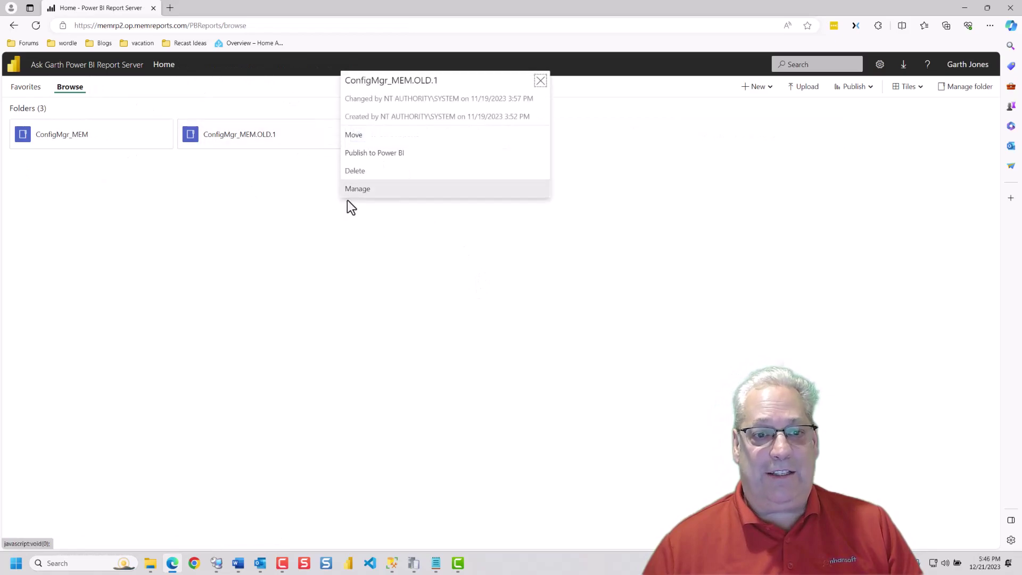
click(354, 171)
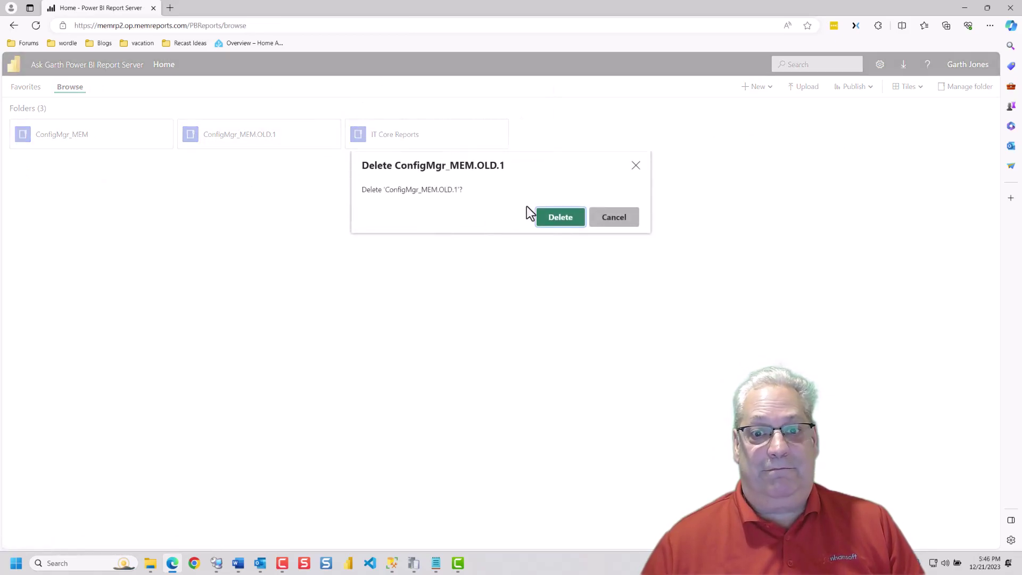
click(554, 224)
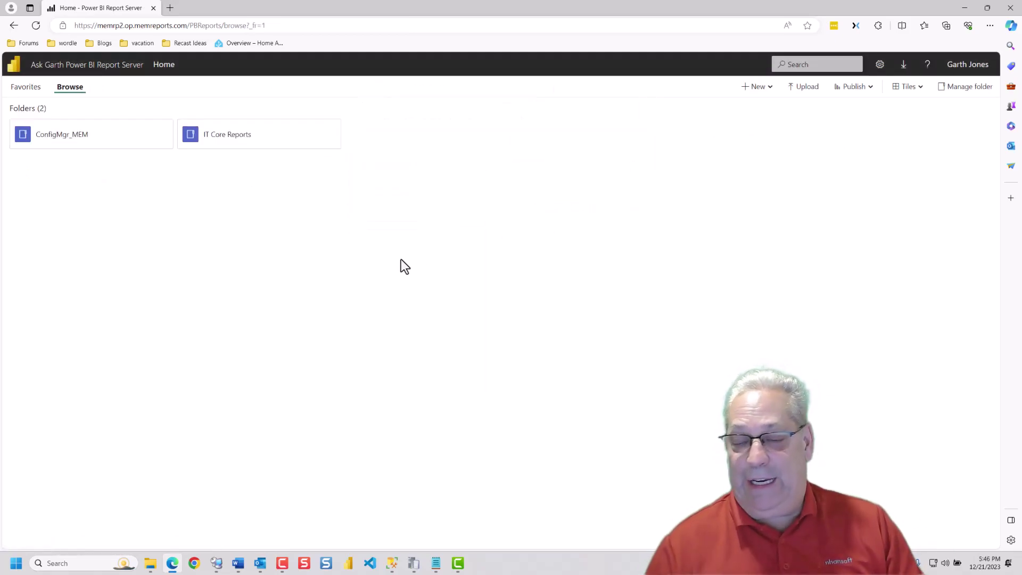